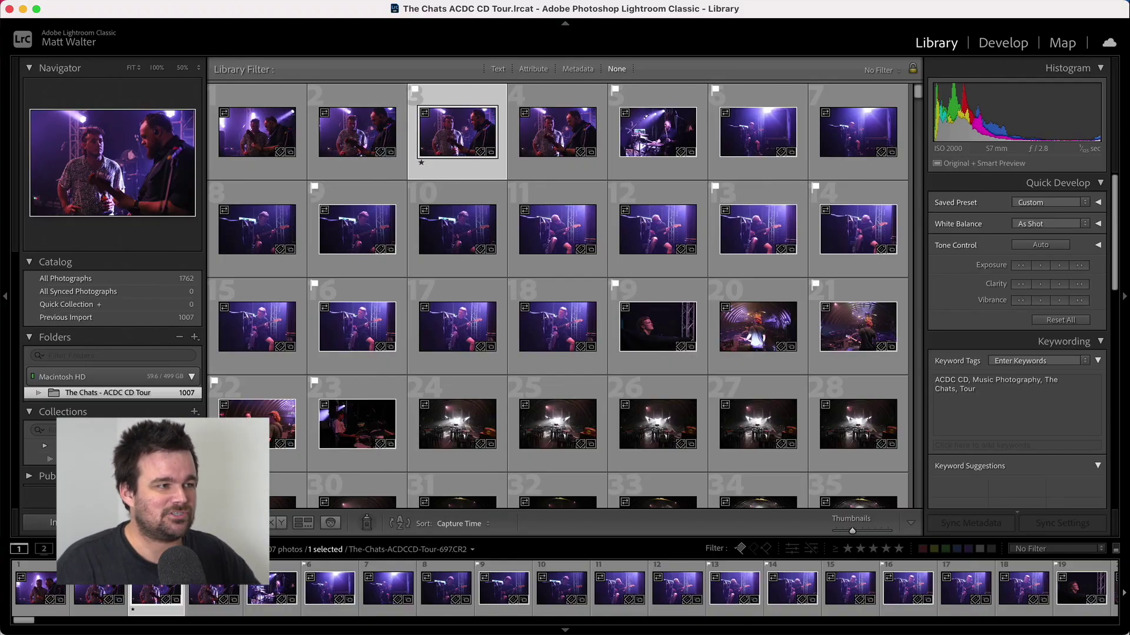
- Open Export as Catalog from the File menu for the 996 photos and 11 virtual copies
click(132, 6)
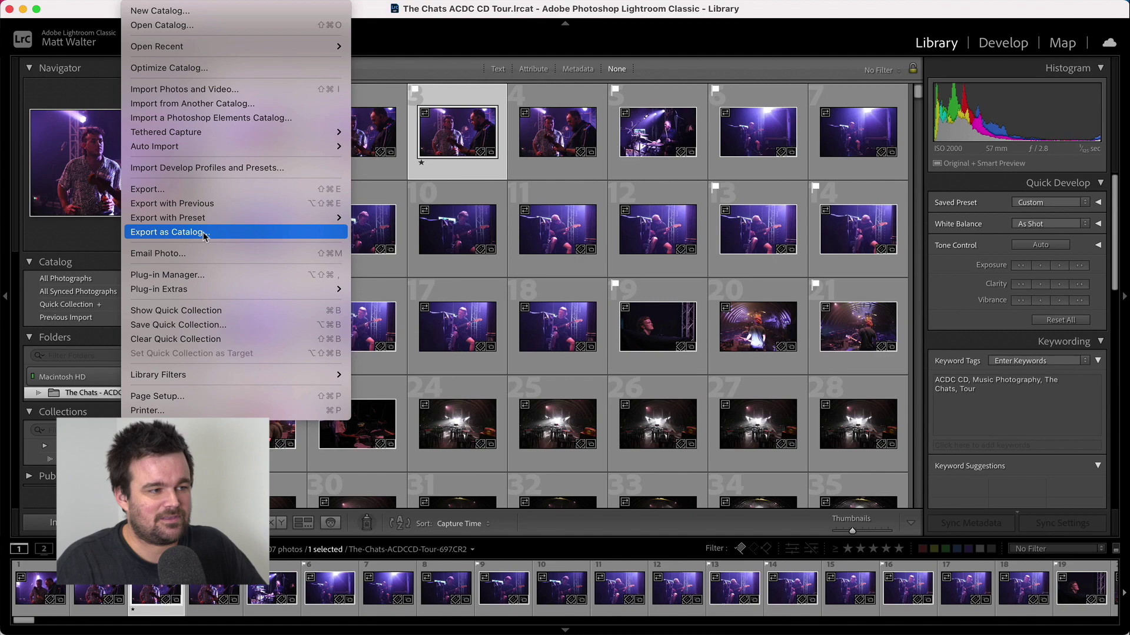
key(Escape)
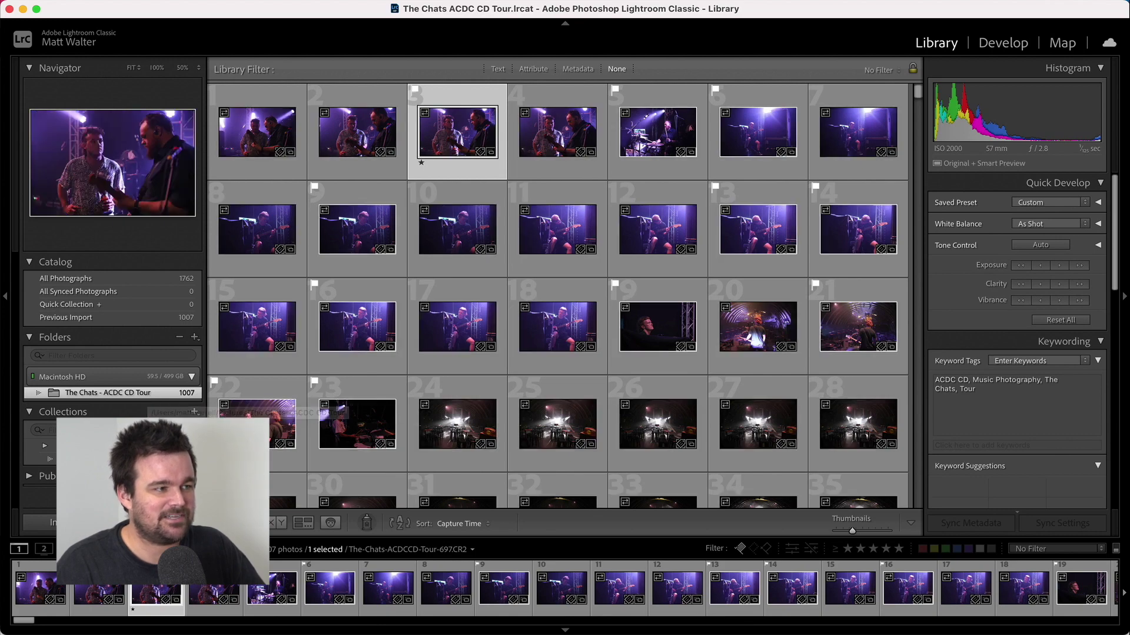
click(136, 1)
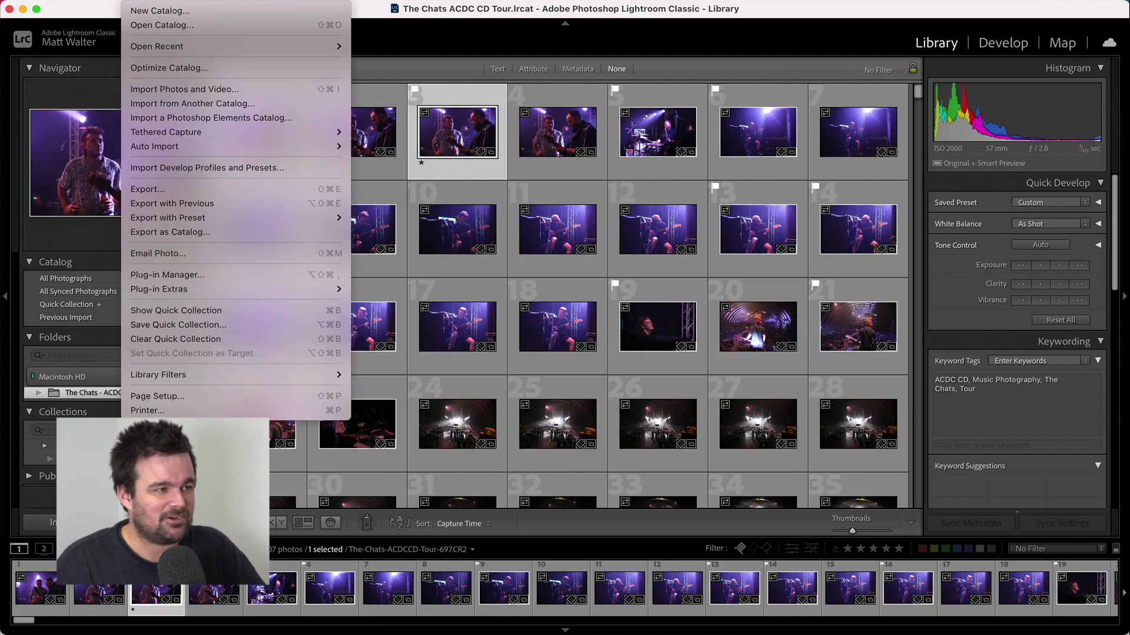
click(191, 232)
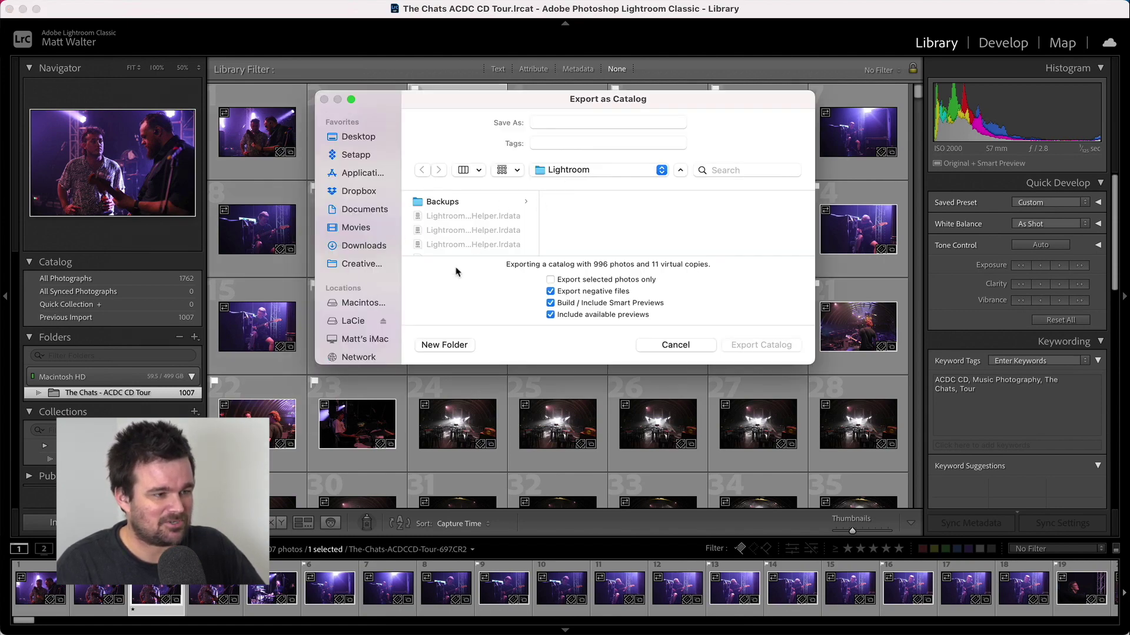
- Save the new catalog to the top of the LaCie drive, named 'To Transfer 3 - The Chats'
click(350, 322)
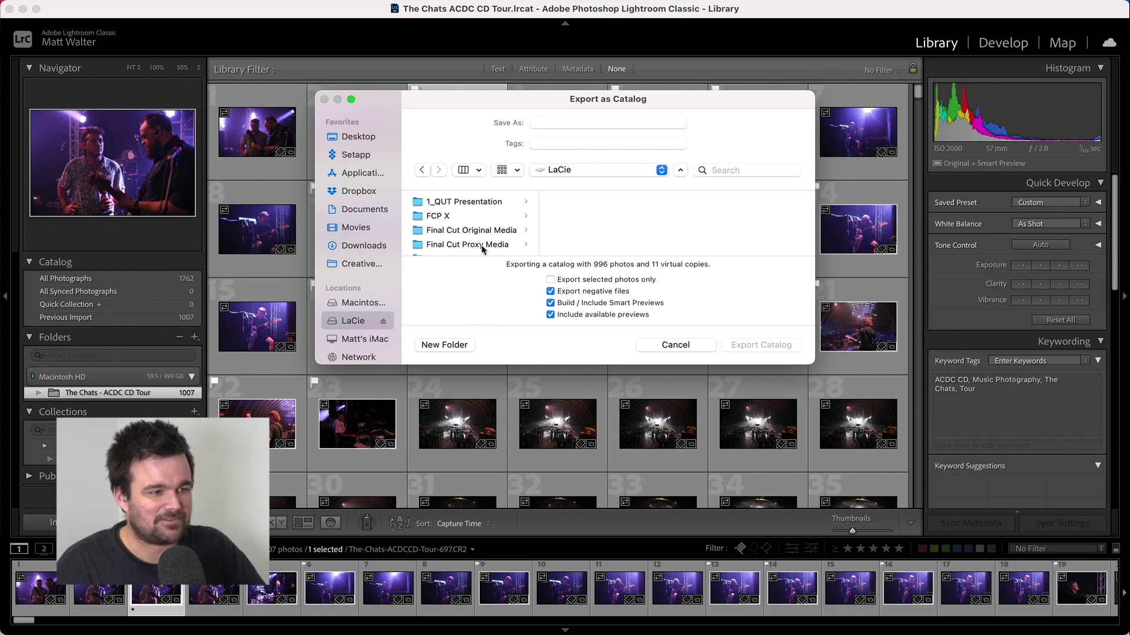
scroll(481, 249, down, 10)
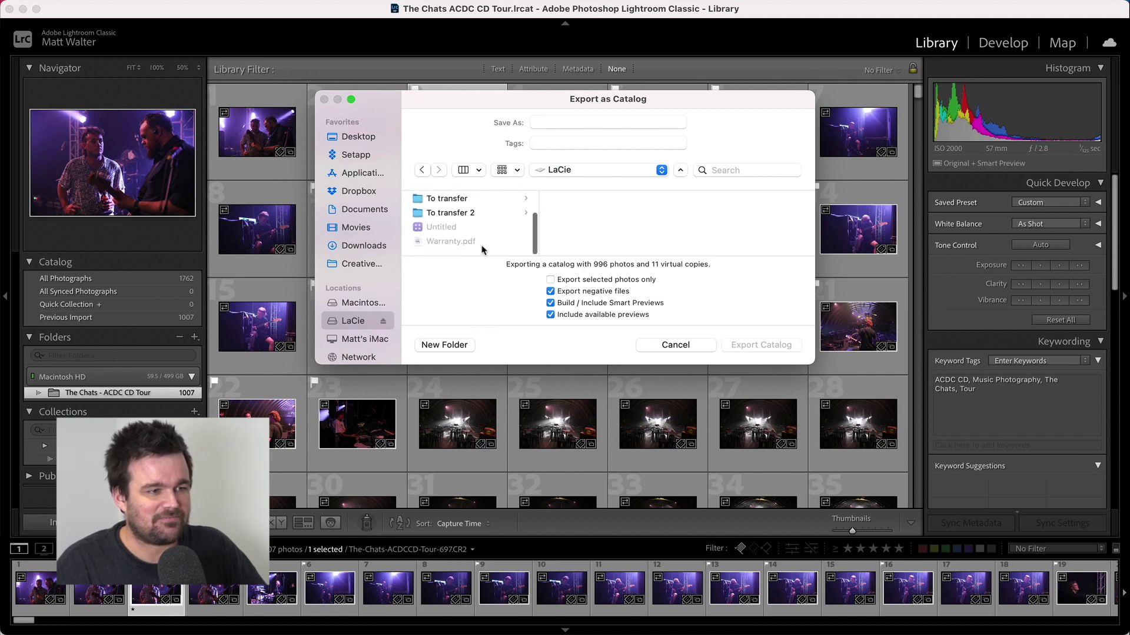
click(486, 201)
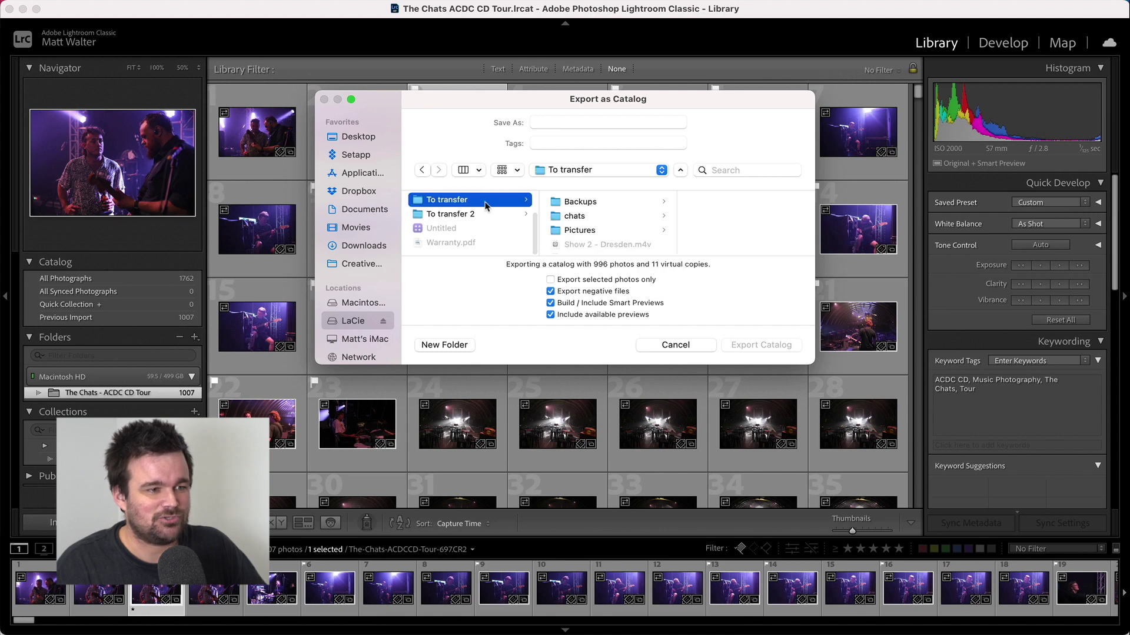
scroll(469, 224, up, 10)
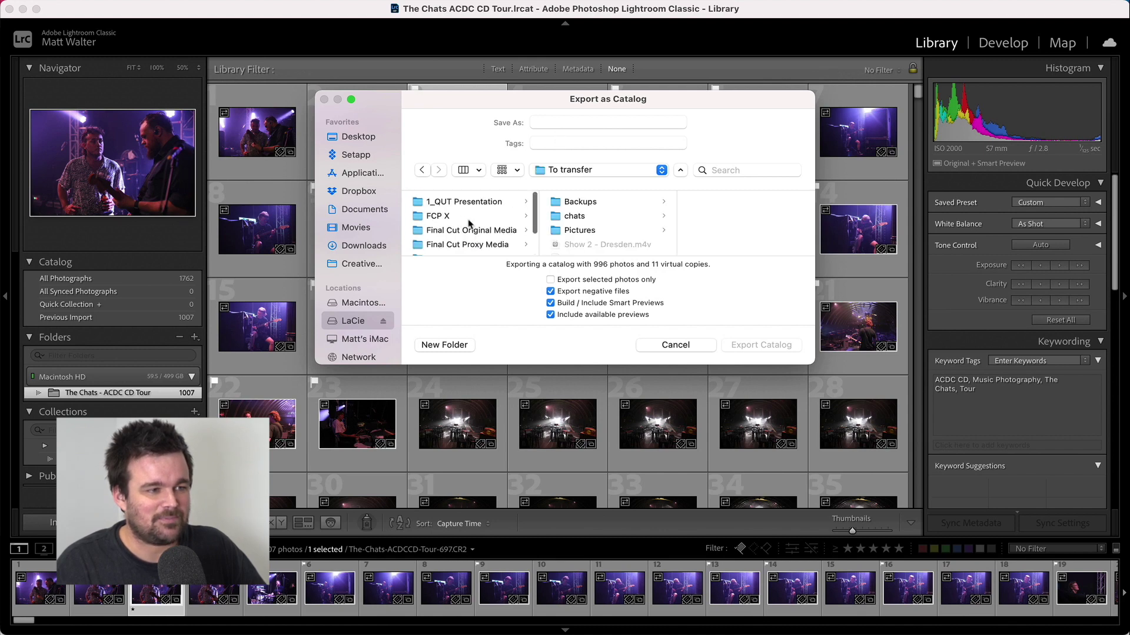
click(356, 321)
click(591, 122)
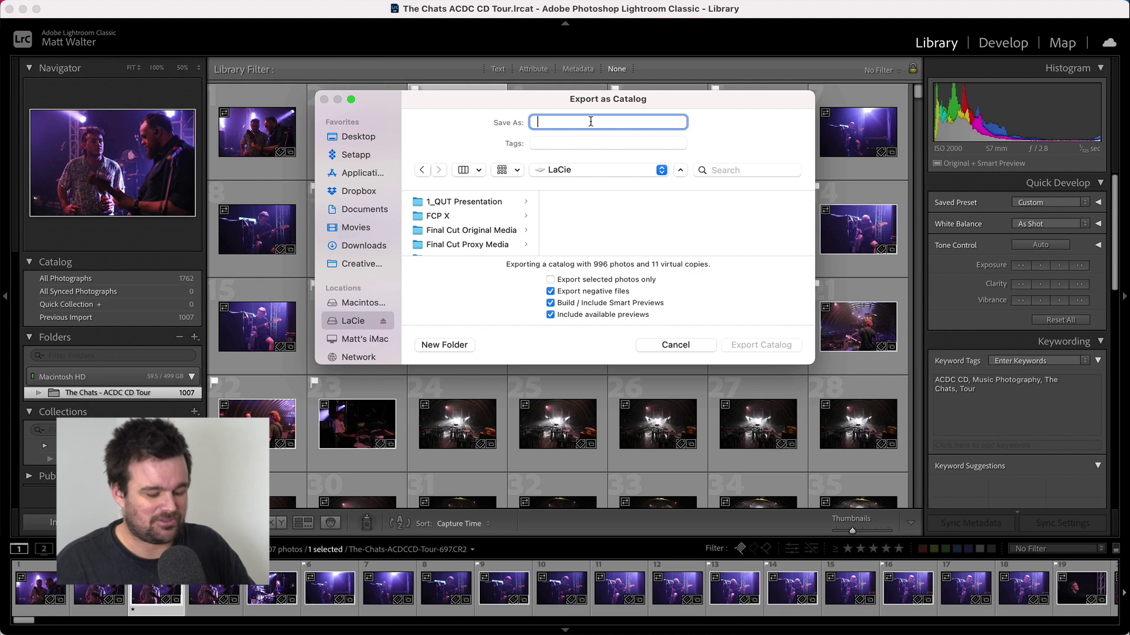
text(To Trans)
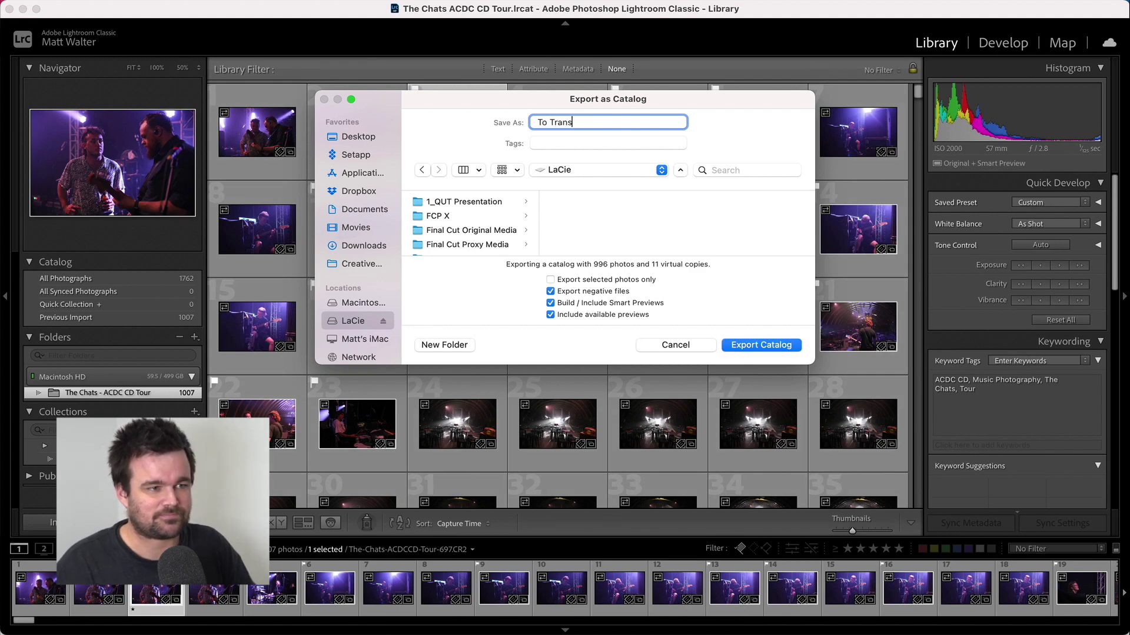
text(fer 3 - The C)
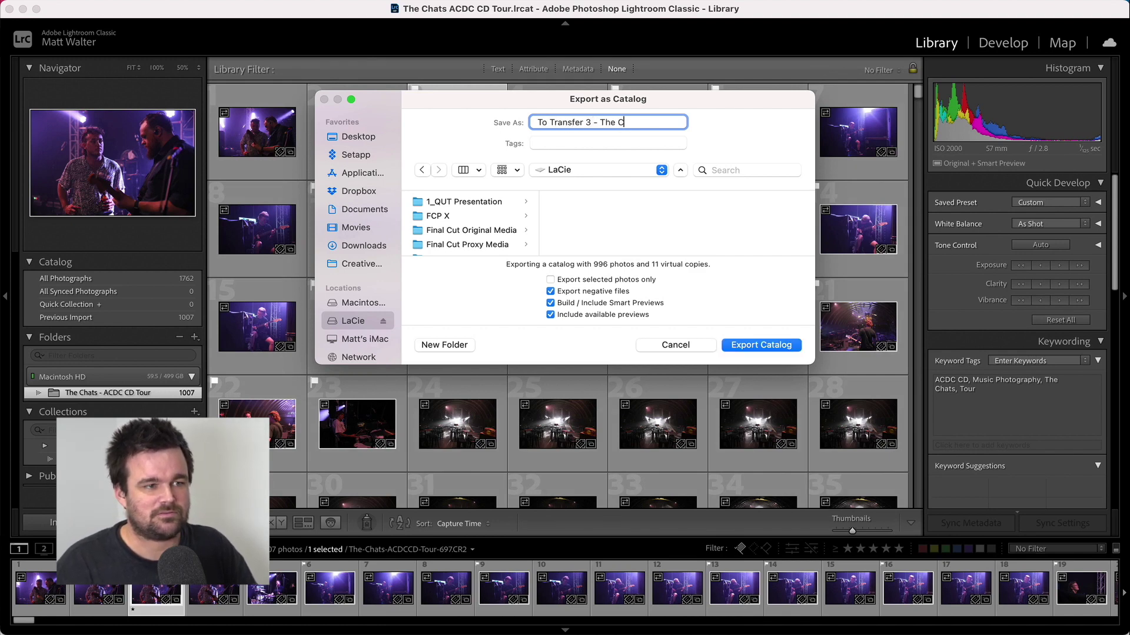
text(hats)
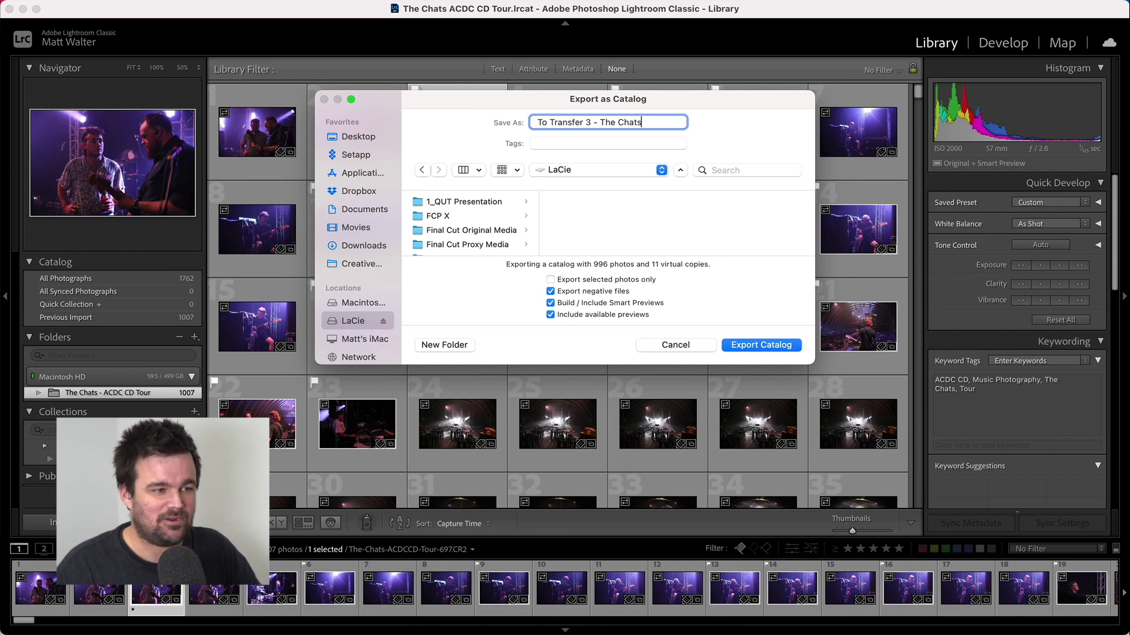
click(615, 145)
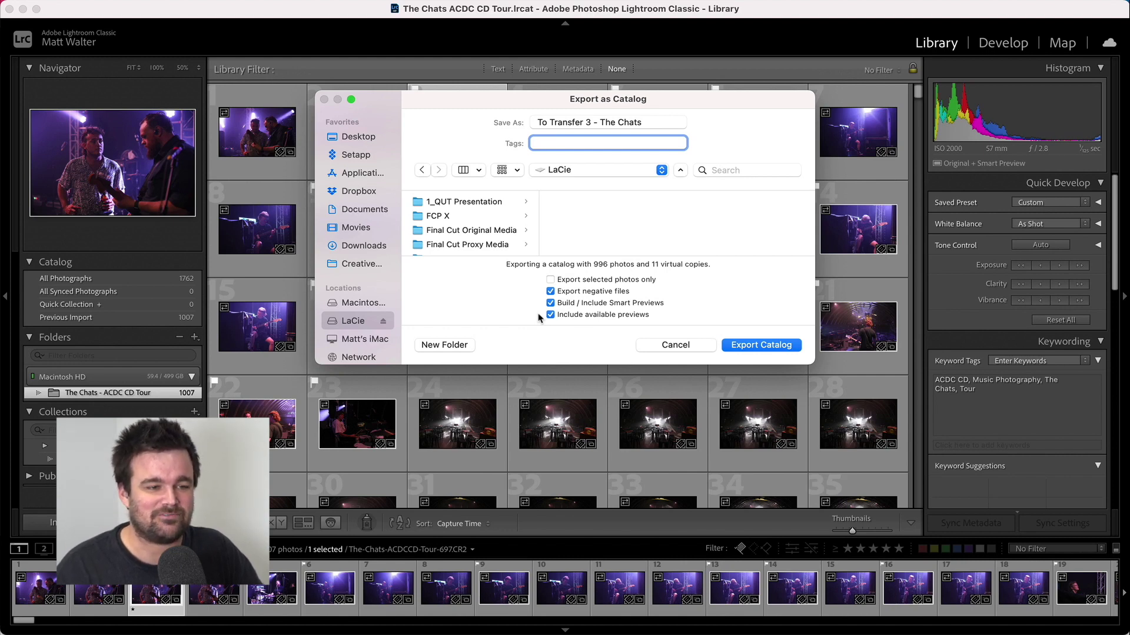
- Run the catalog export and wait for the missing-preview report for The-Chats-ACDCCD-Tour-900.CR2
click(758, 347)
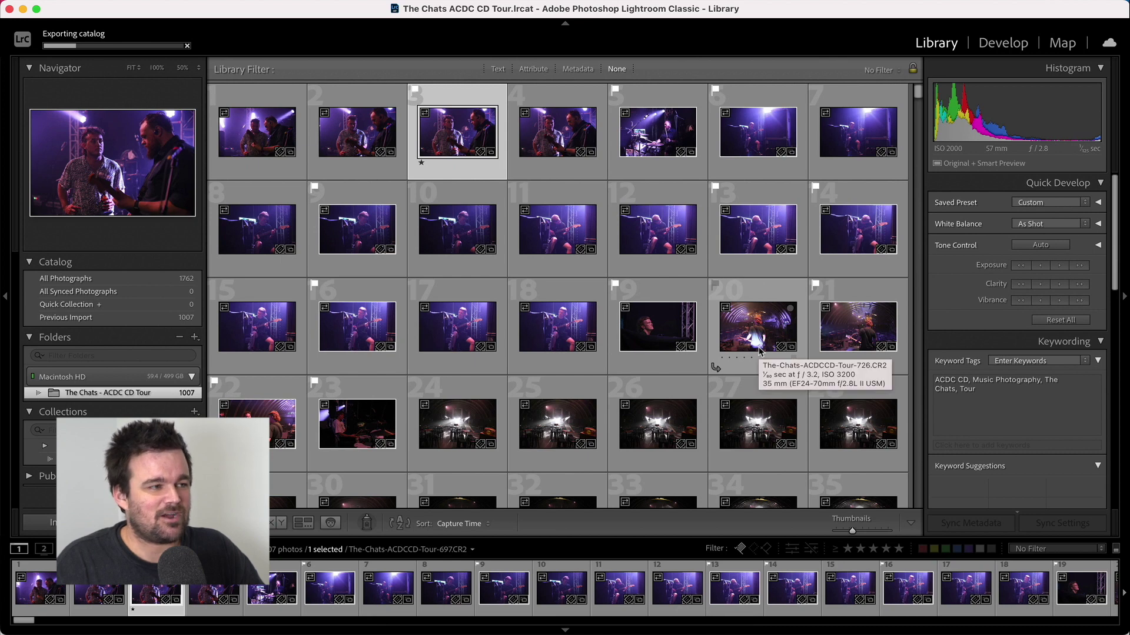
click(146, 47)
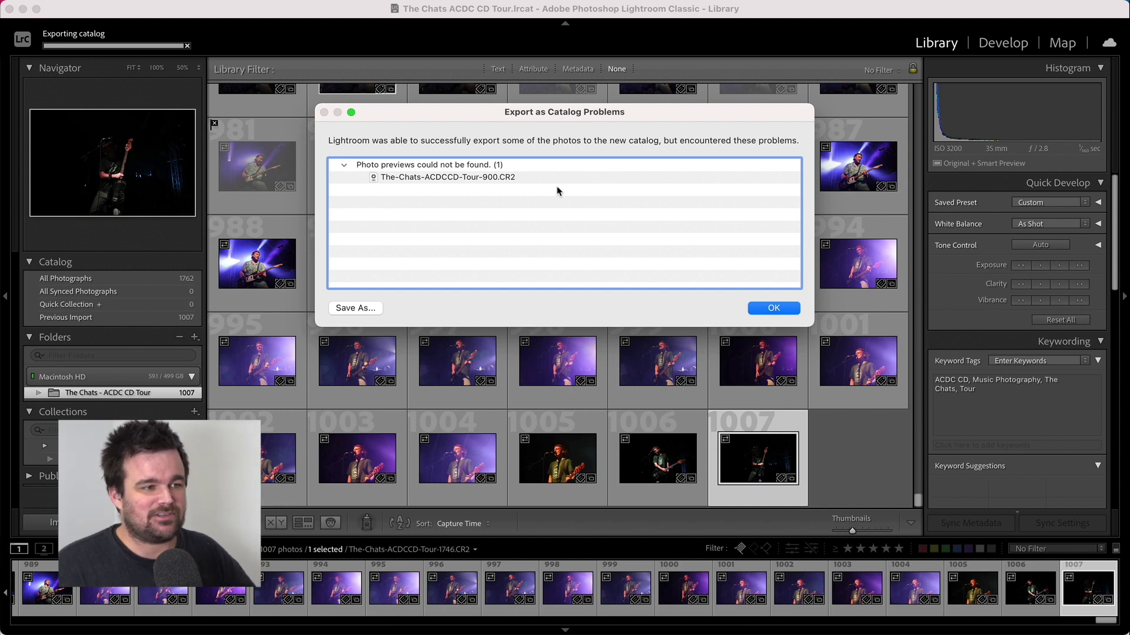
- Acknowledge the missing-preview report in the Export as Catalog Problems dialog
click(775, 316)
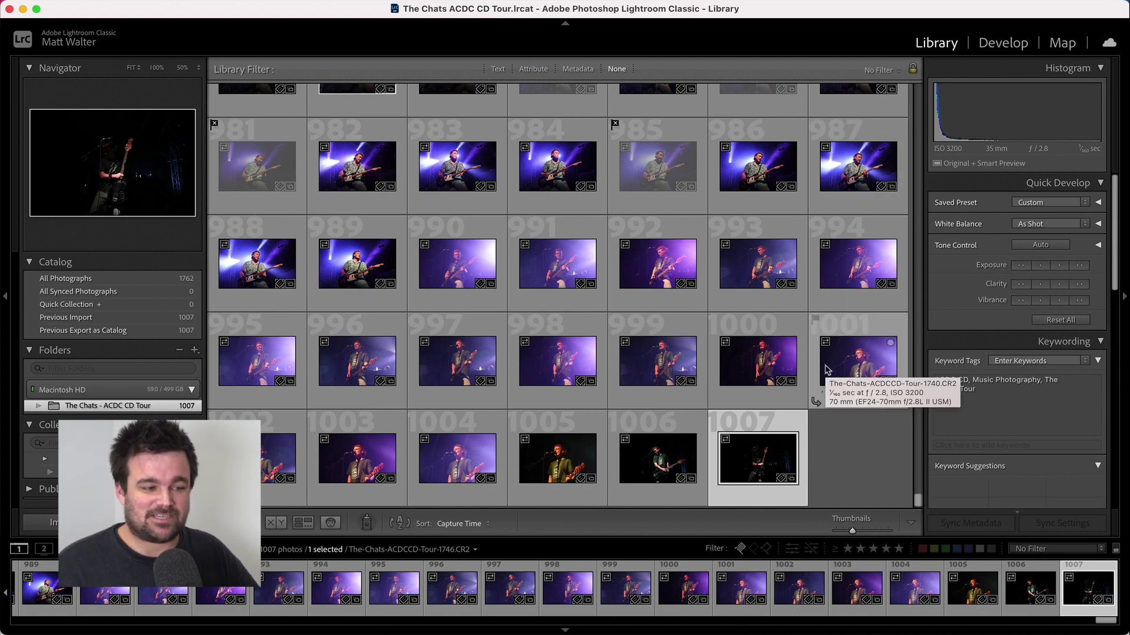
- Open the To Transfer 3 - The Chats folder on the LaCie drive in Finder, shown as icons
click(390, 625)
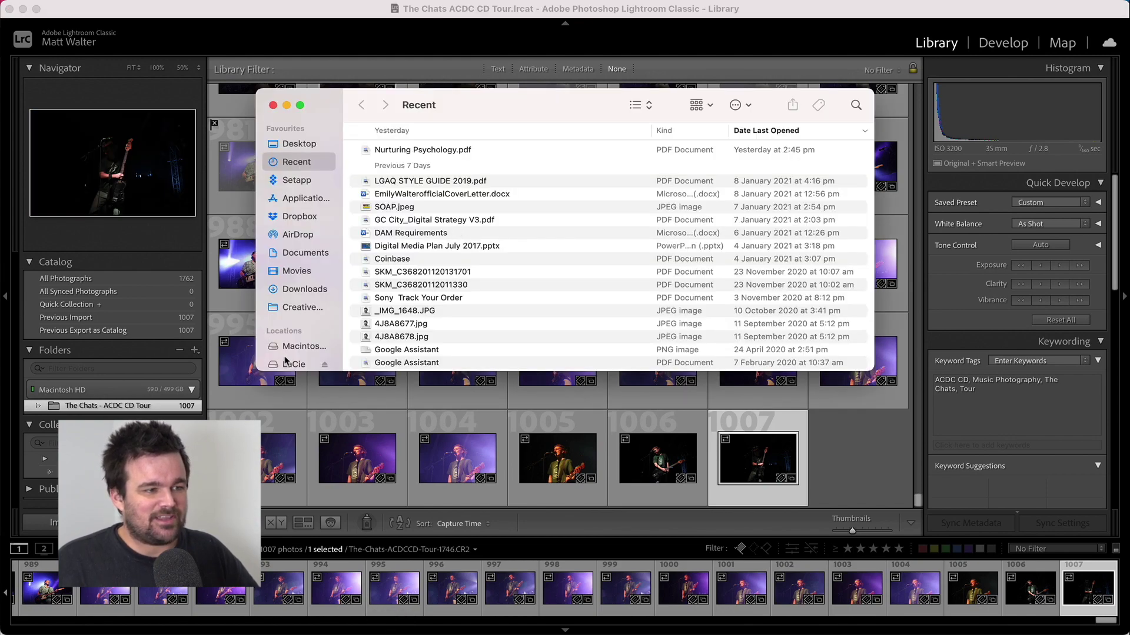
click(287, 363)
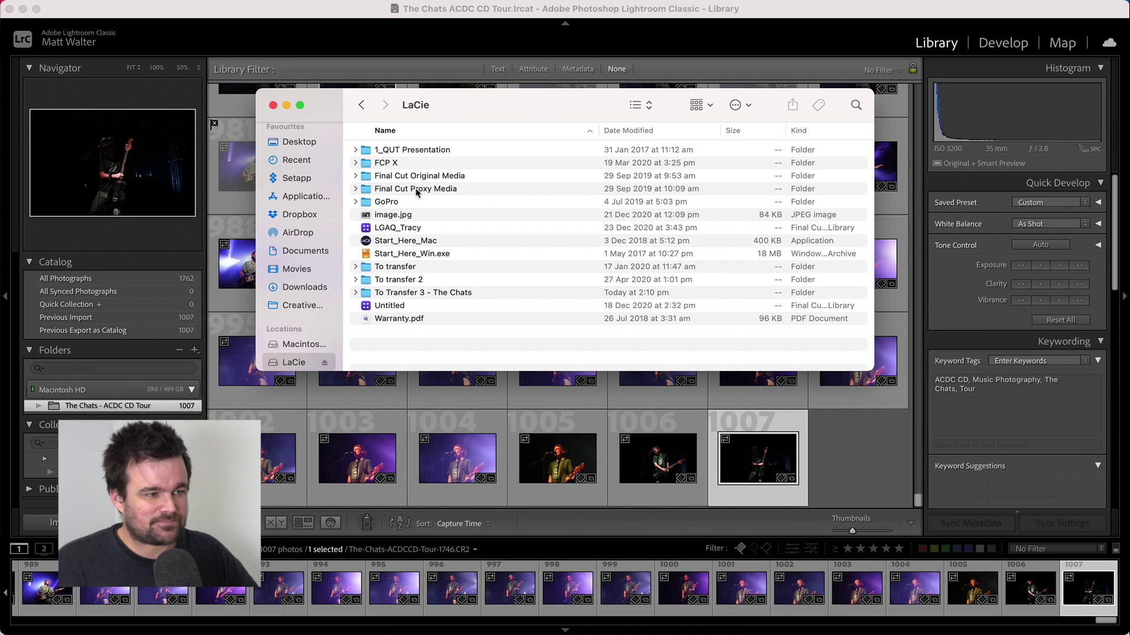
click(442, 293)
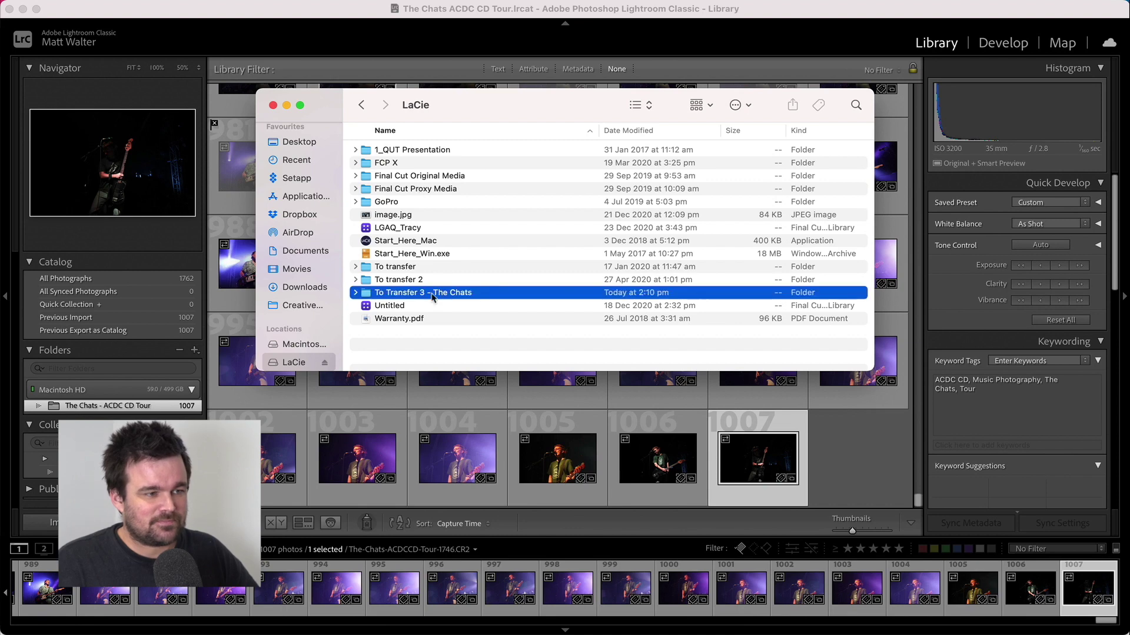
click(356, 293)
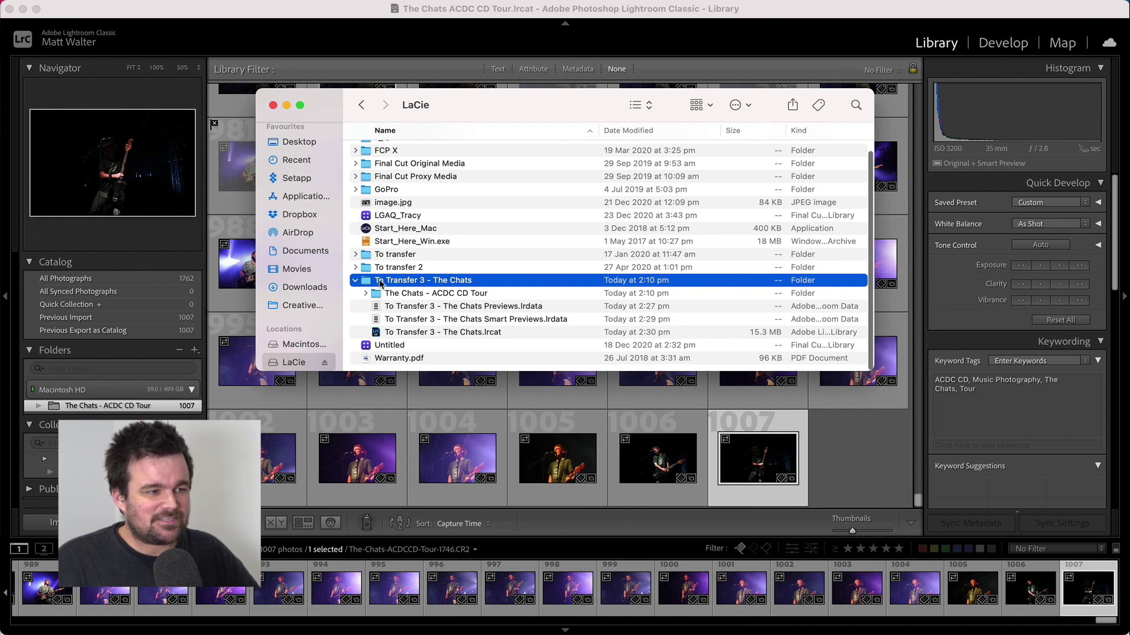
double_click(380, 283)
click(710, 107)
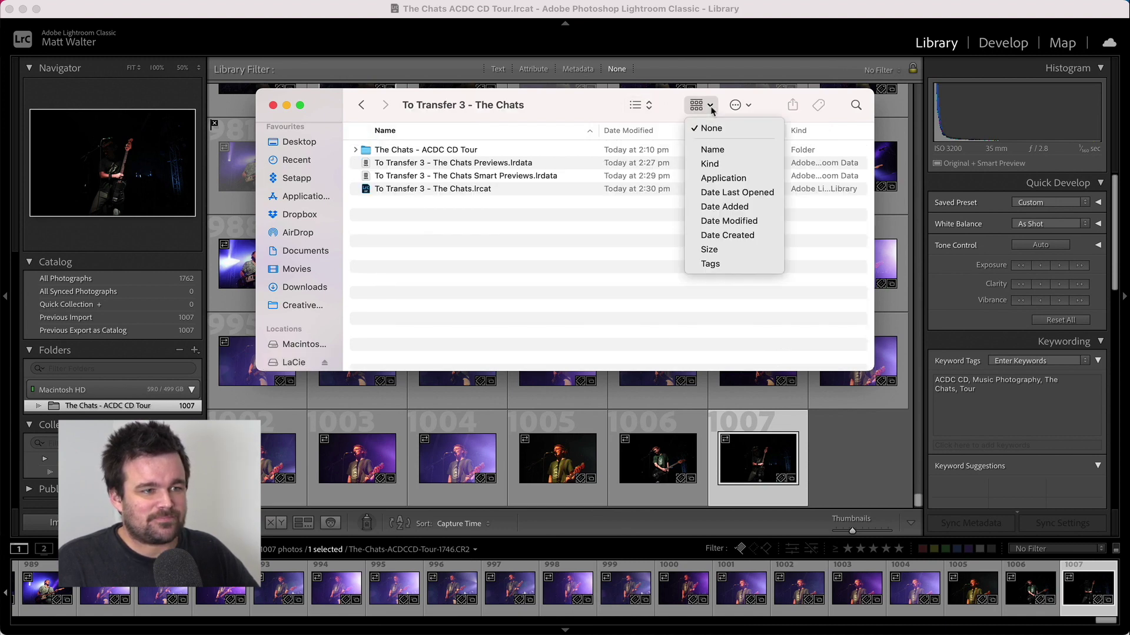
click(711, 127)
click(638, 105)
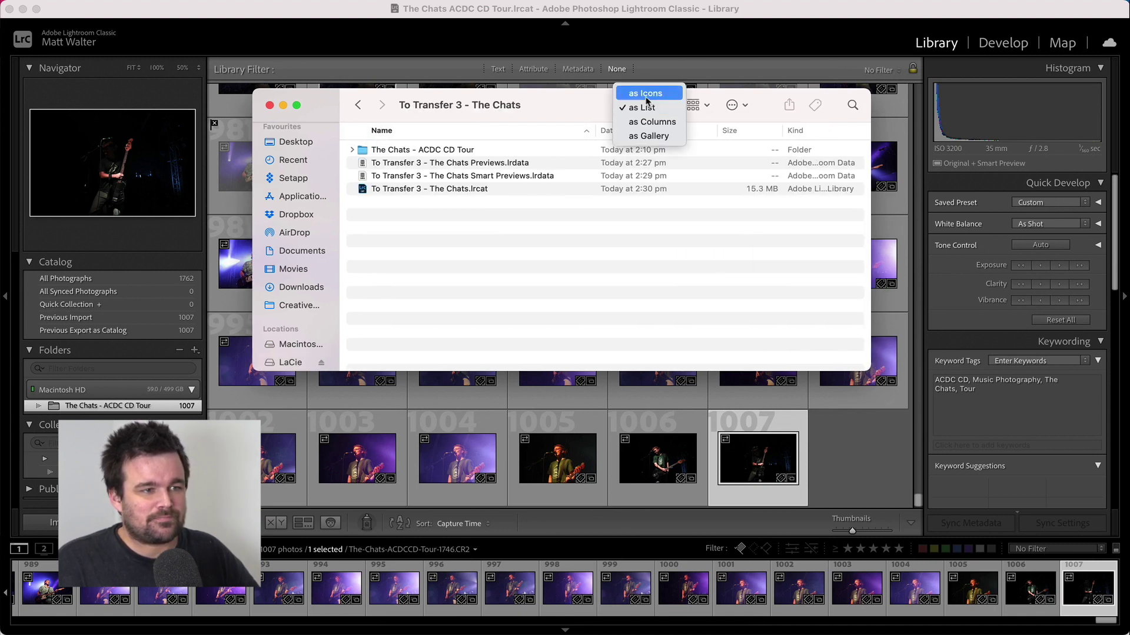
click(646, 93)
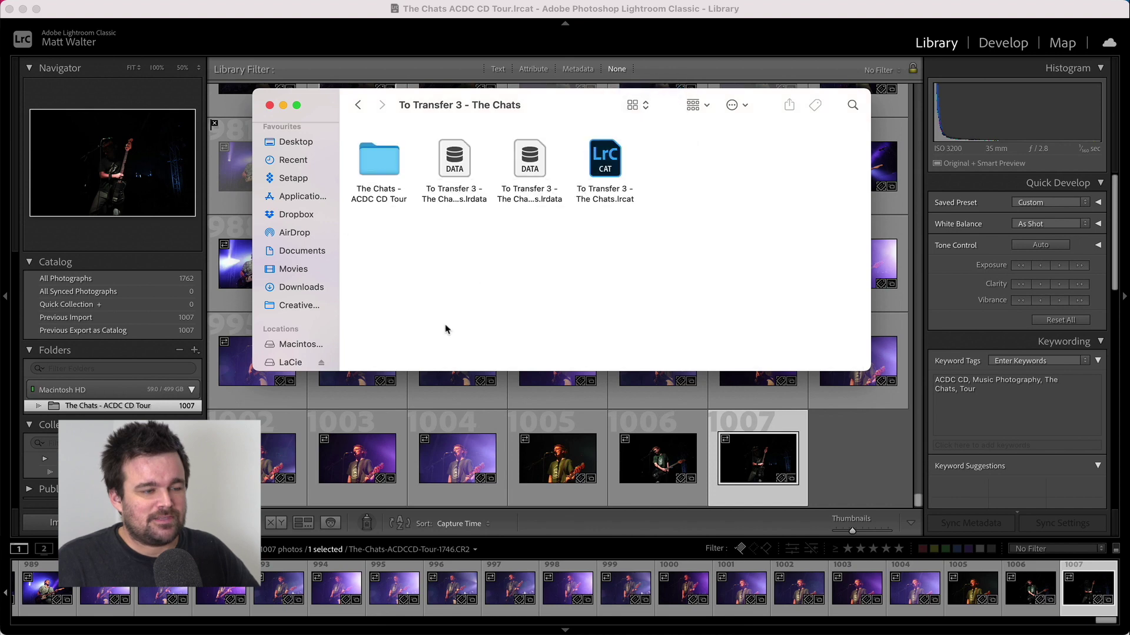
- Check that The Chats - ACDC CD Tour folder contains the exported CR2 photos
click(385, 163)
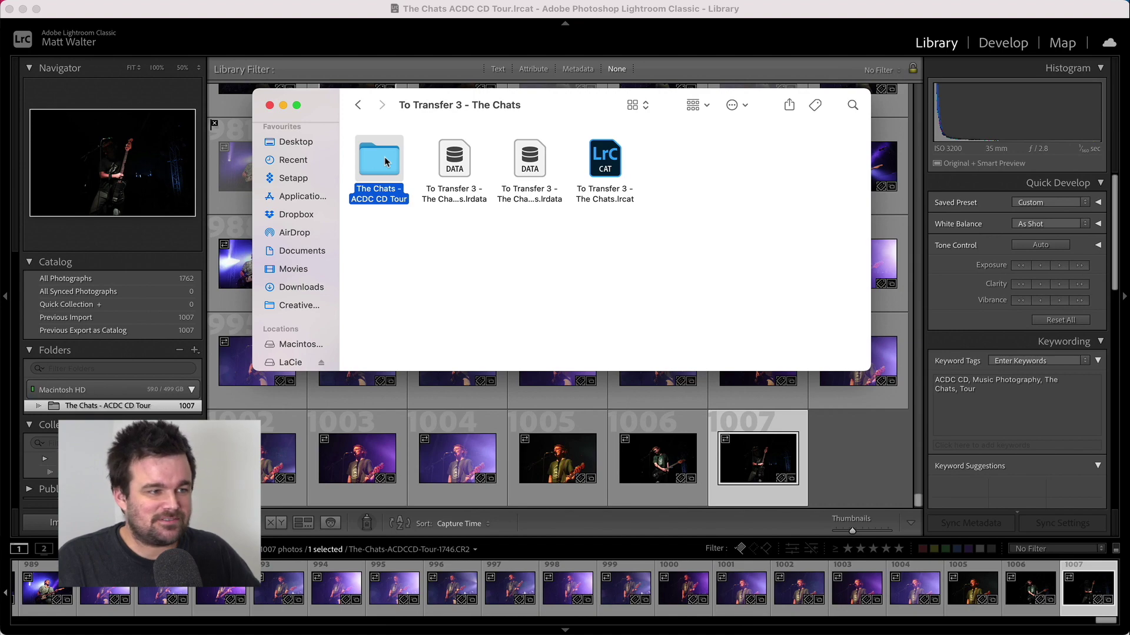
double_click(386, 163)
scroll(612, 231, down, 2)
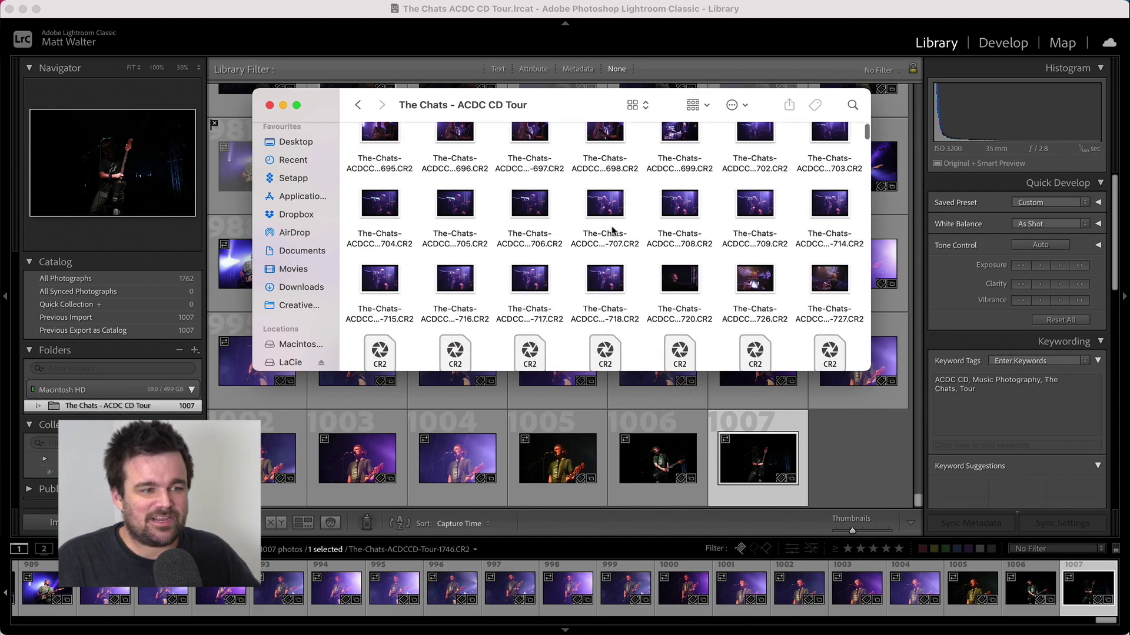
click(612, 230)
scroll(612, 231, up, 1)
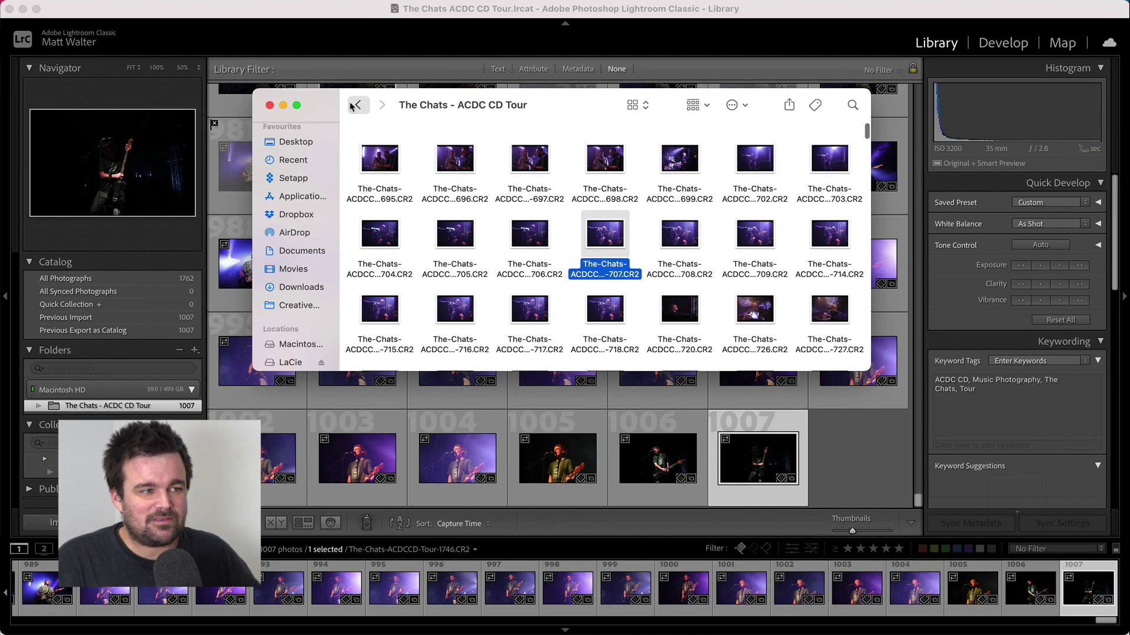
- Inspect the two .lrdata files and the To Transfer 3 - The Chats.lrcat catalog
click(354, 105)
click(465, 195)
click(526, 200)
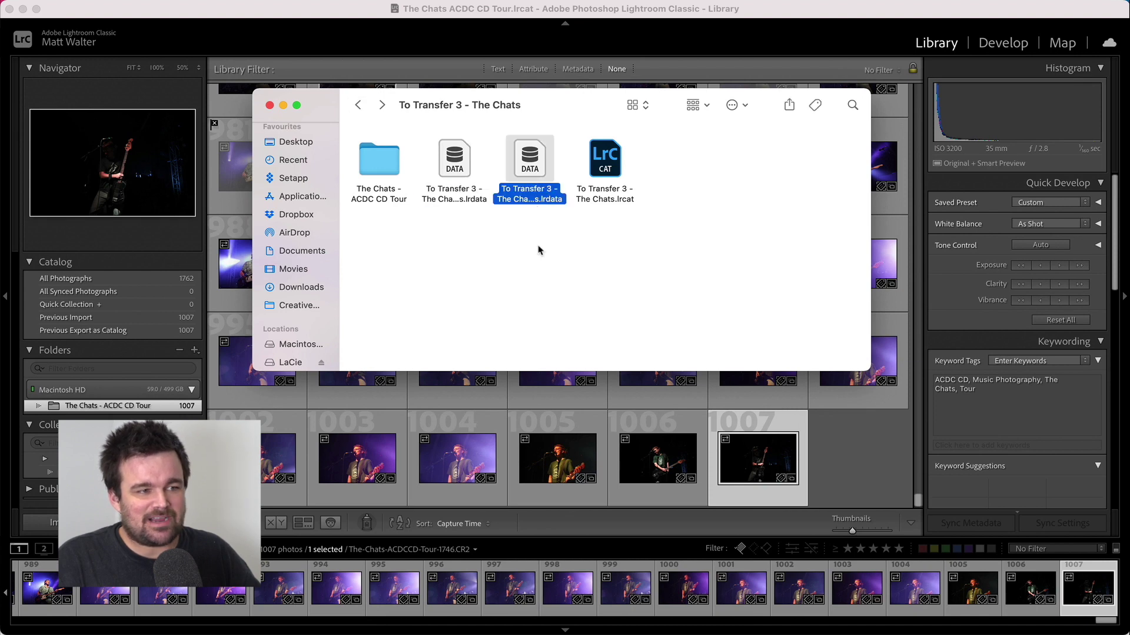
click(538, 251)
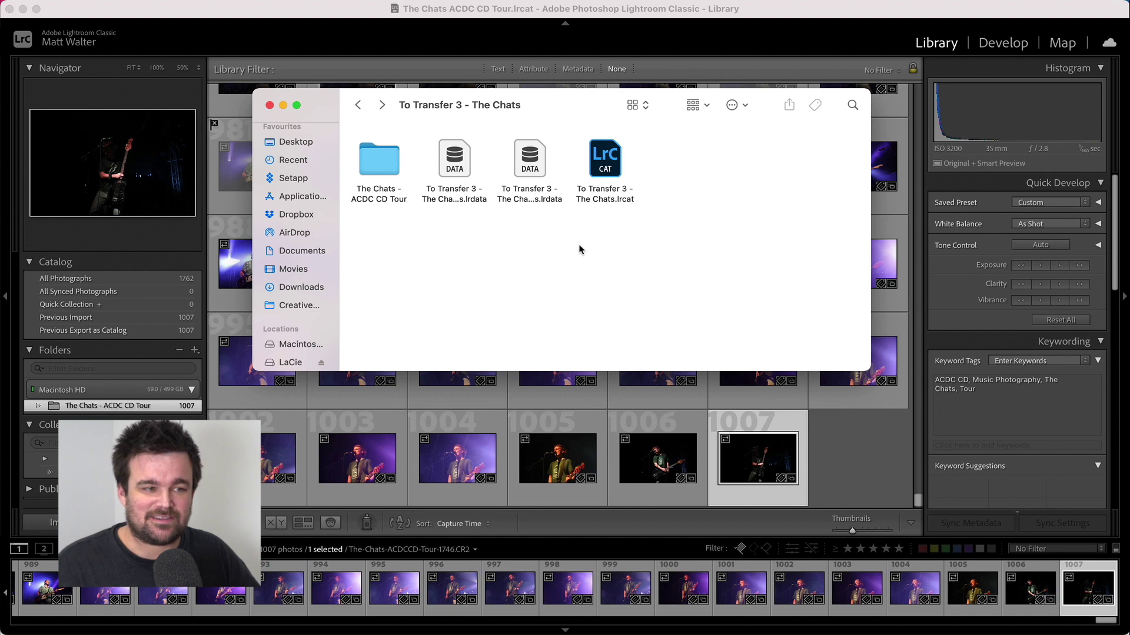
click(614, 202)
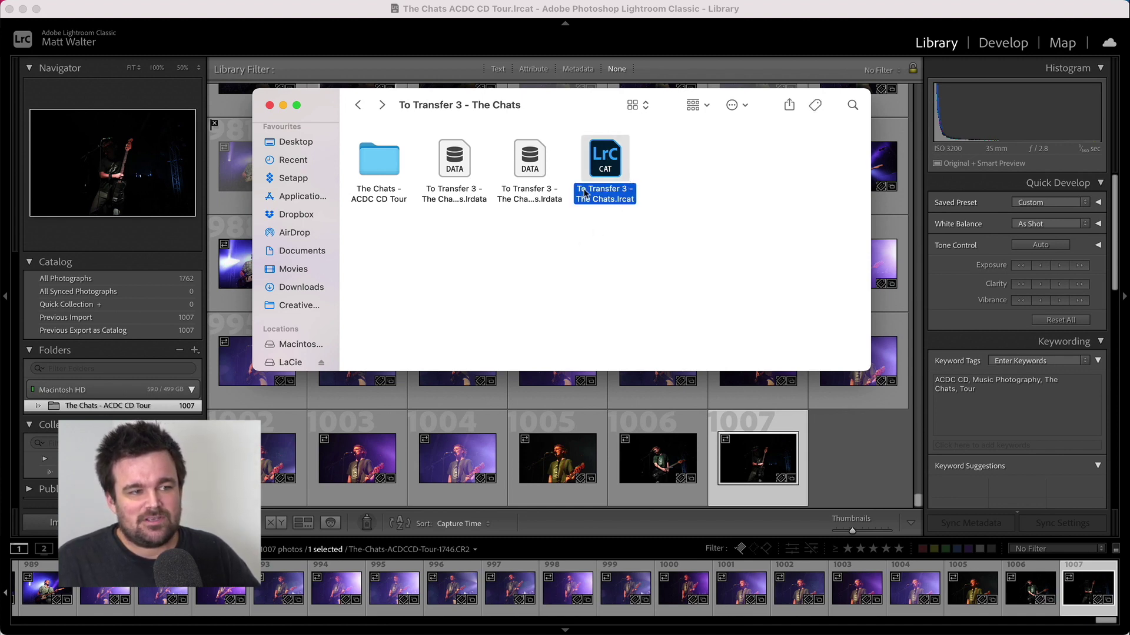
click(547, 265)
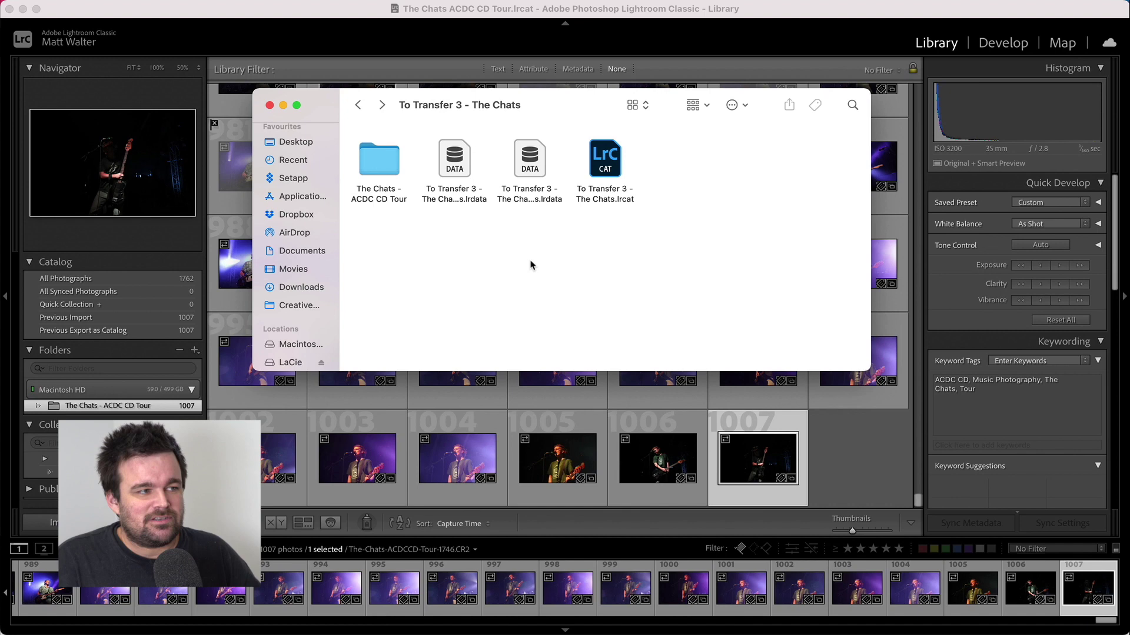
- Select all 1007 photos in The Chats - ACDC CD Tour and delete them from disk
click(261, 9)
click(827, 454)
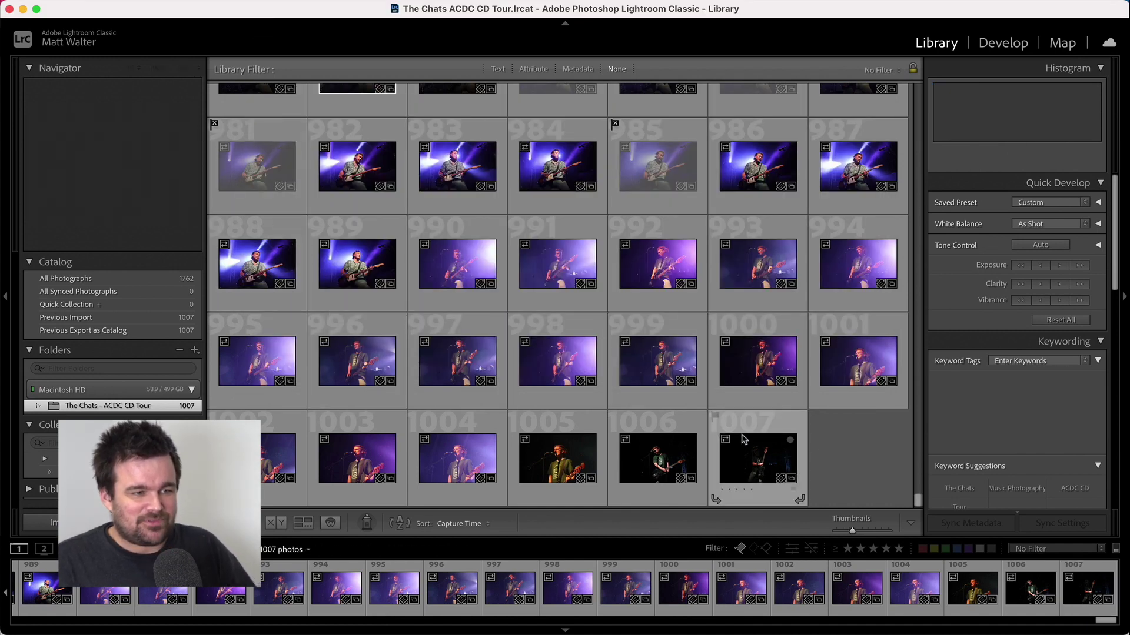
key(super+a)
right_click(575, 321)
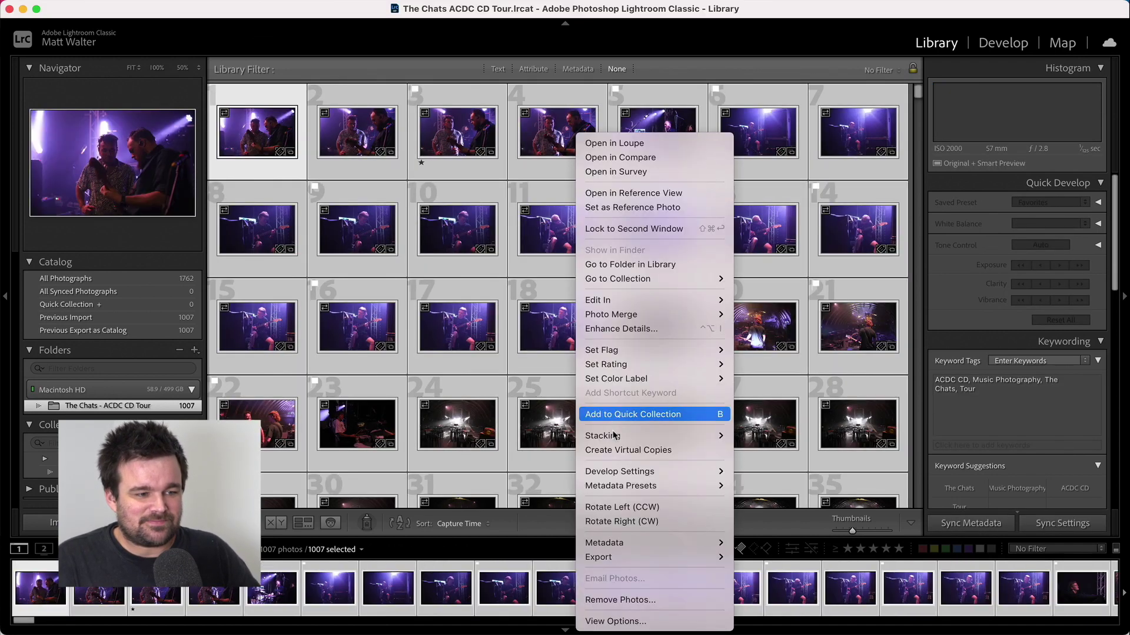
click(620, 599)
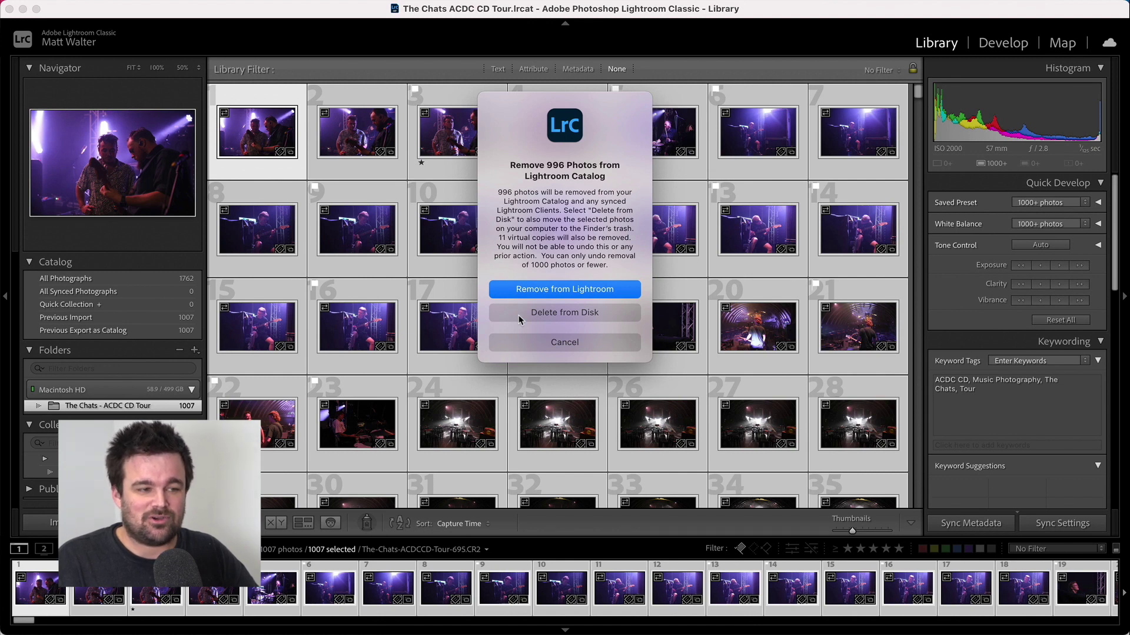
click(519, 318)
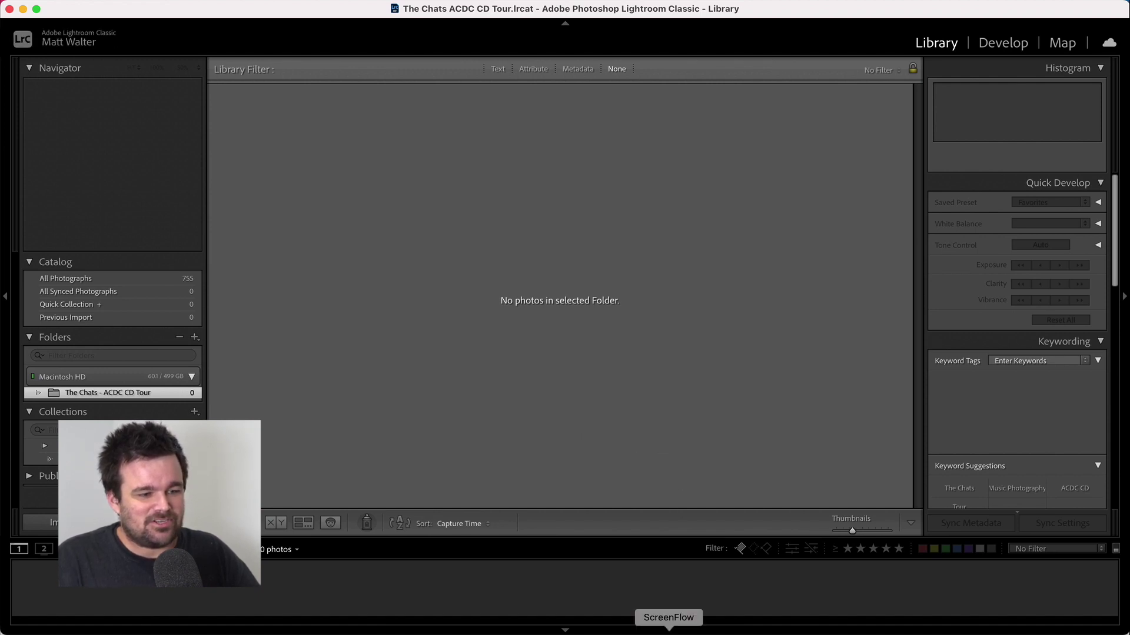
right_click(743, 626)
- Empty the Bin permanently, then open To Transfer 3 - The Chats.lrcat from the LaCie drive
click(746, 607)
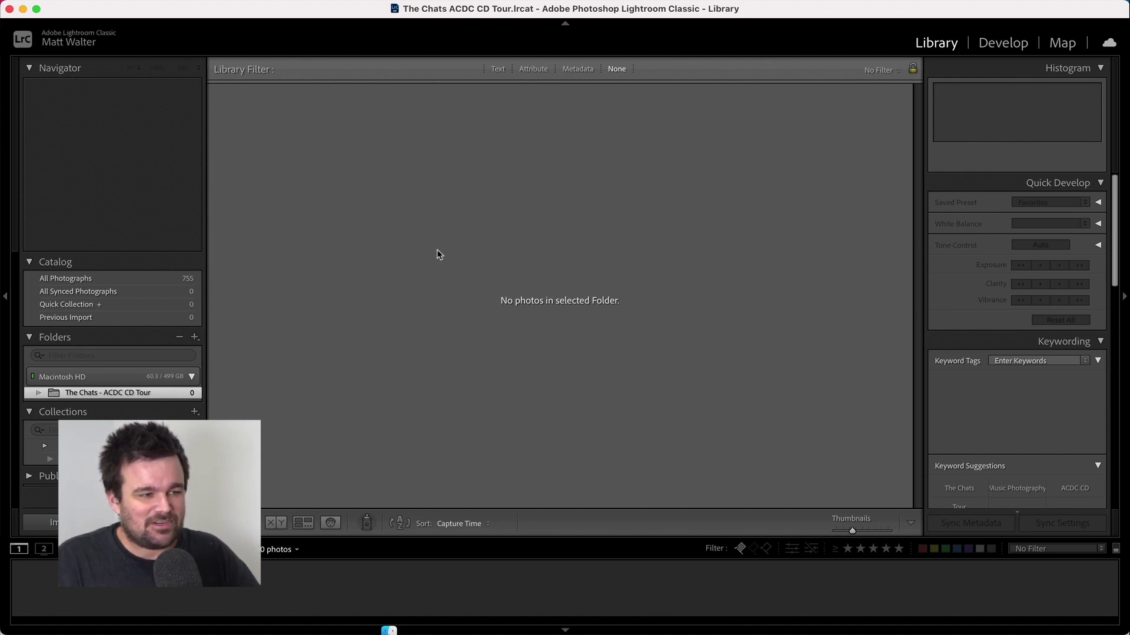
click(615, 251)
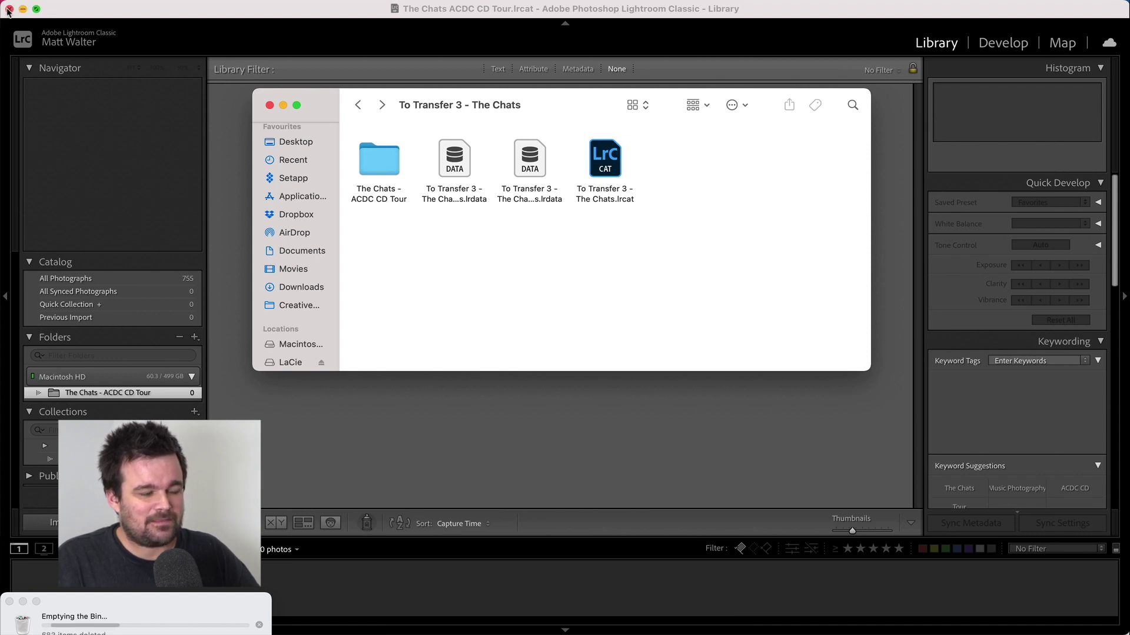
click(601, 203)
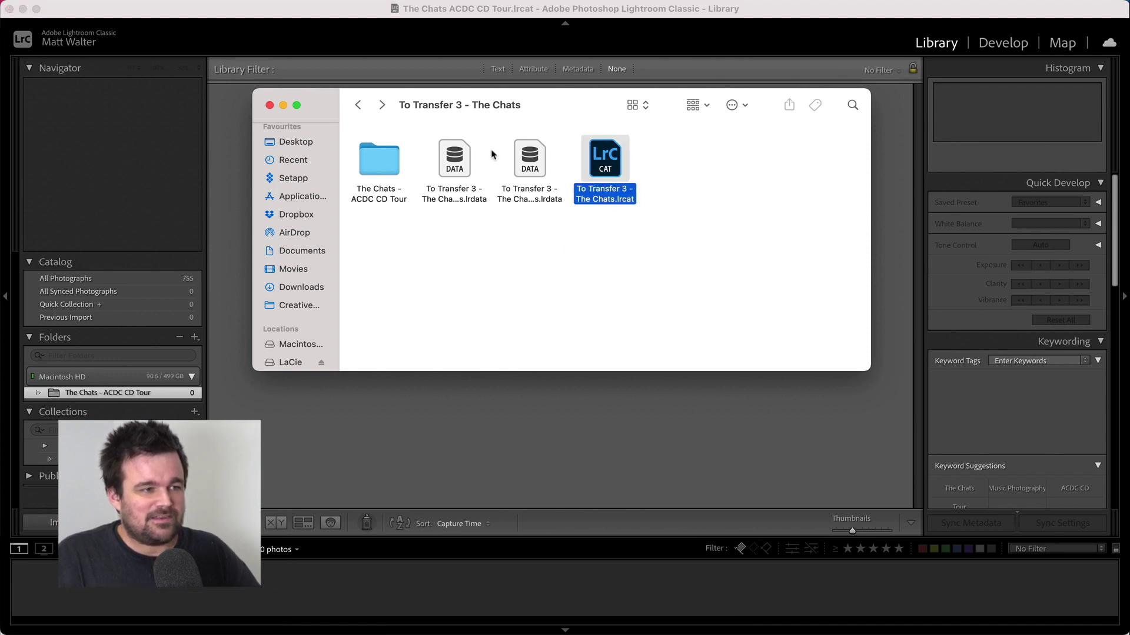
click(357, 106)
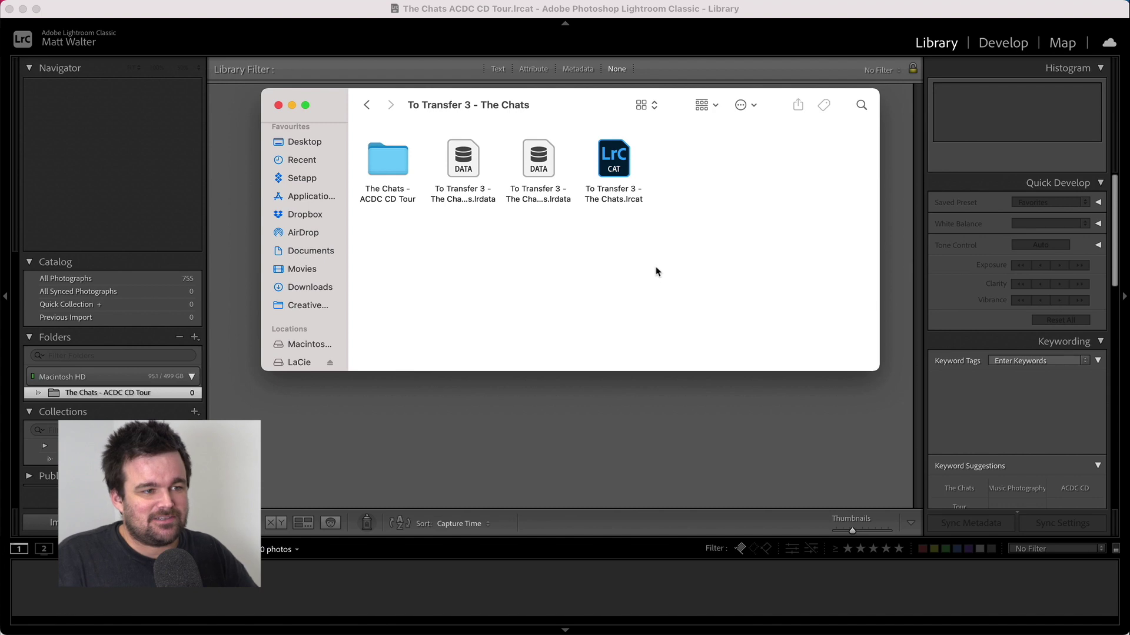
click(601, 169)
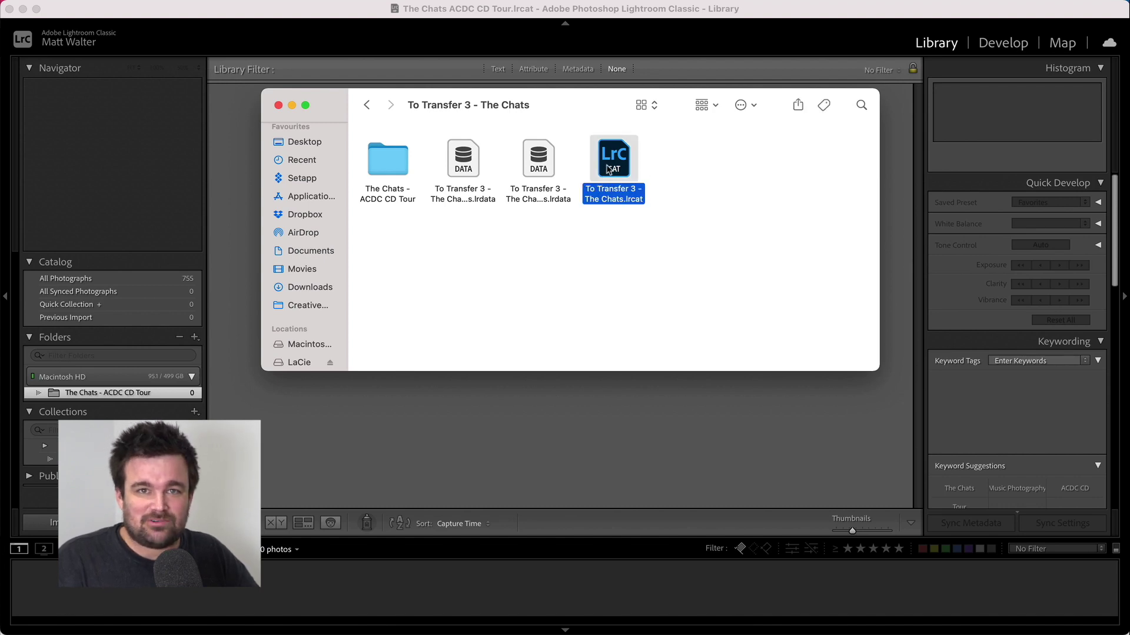
double_click(609, 170)
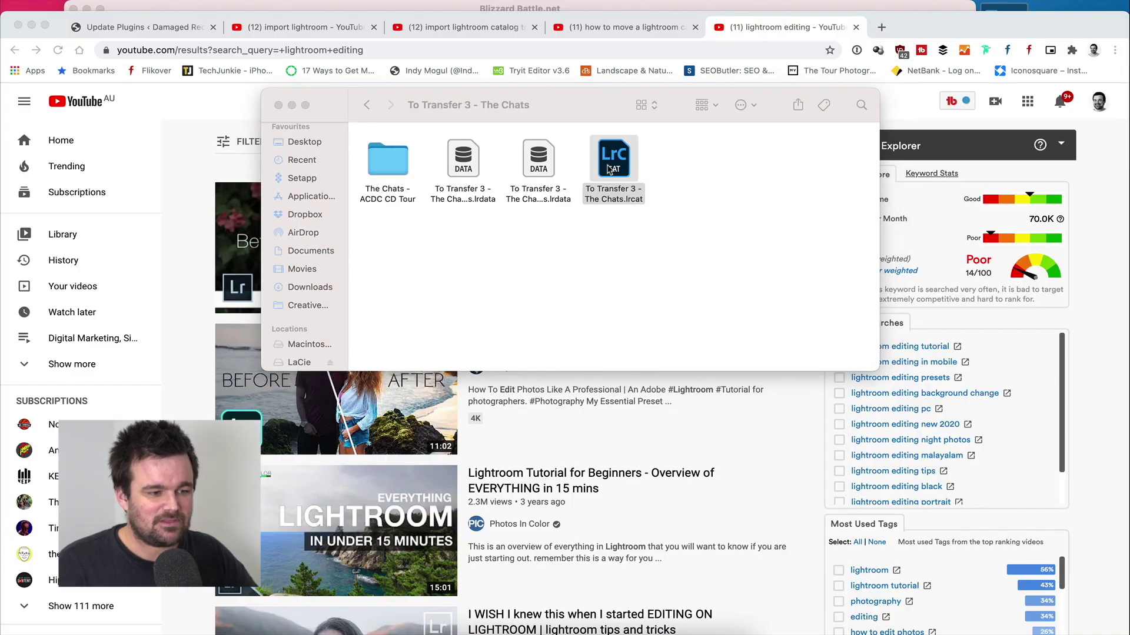
- Launch To Transfer 3 - The Chats.lrcat again and let Lightroom load it with its 1007 photos
double_click(609, 170)
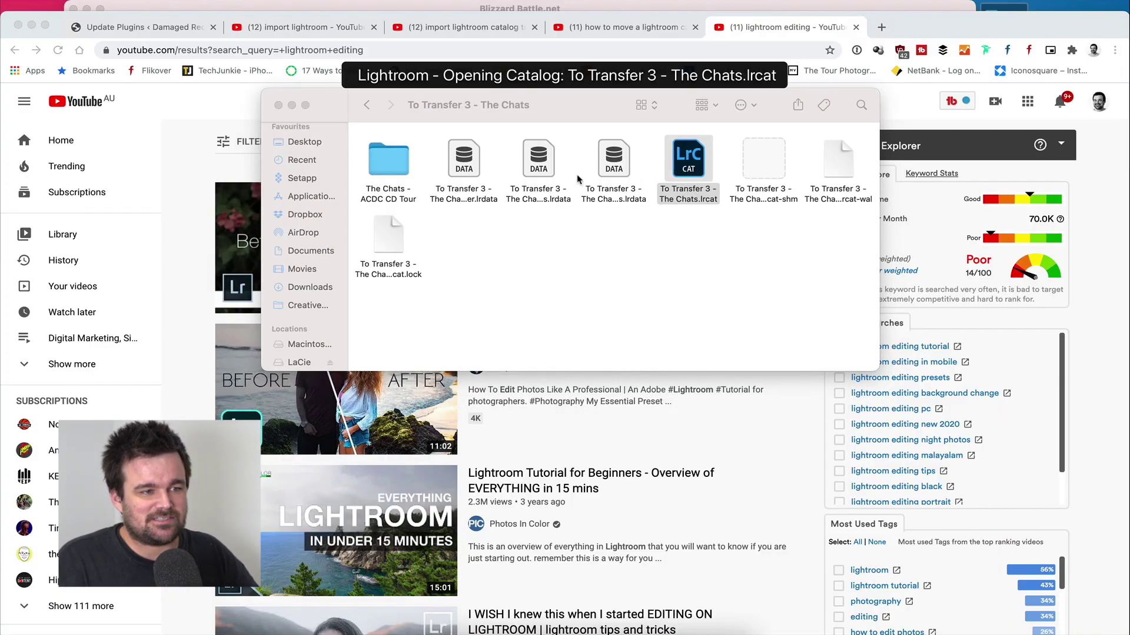